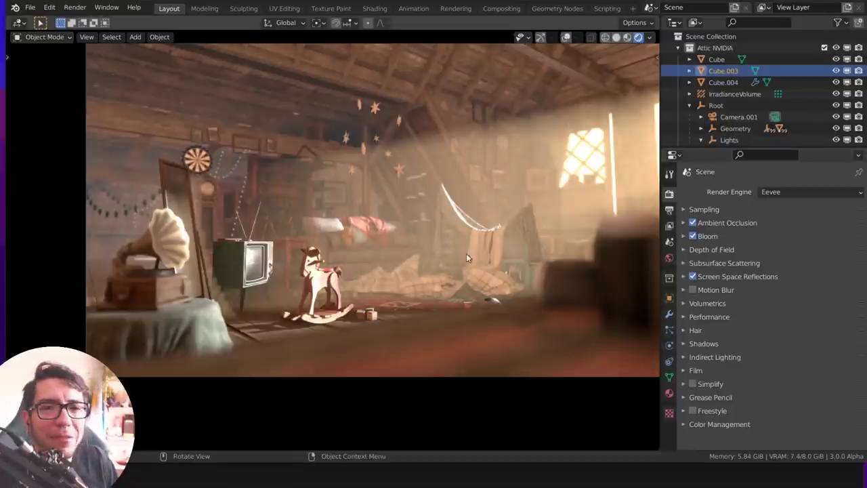
# Step: Play the attic scene's camera fly-through and stop it on the sofa shot
pyautogui.press('space')
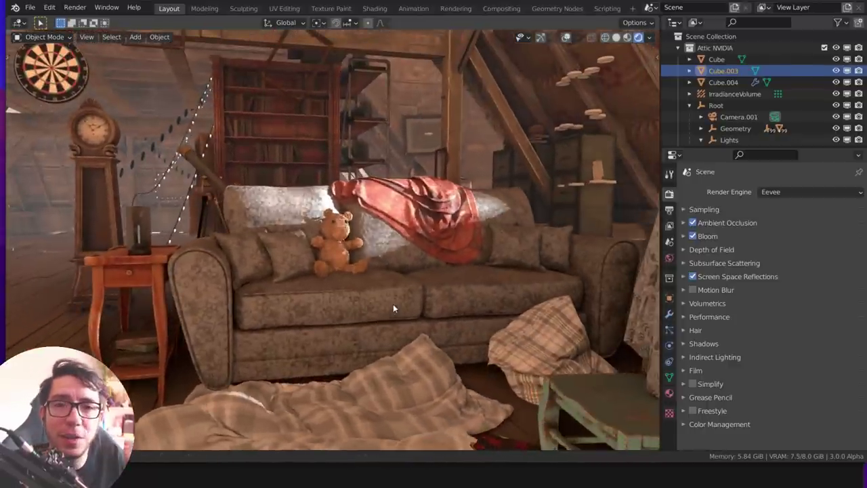
pyautogui.press('space')
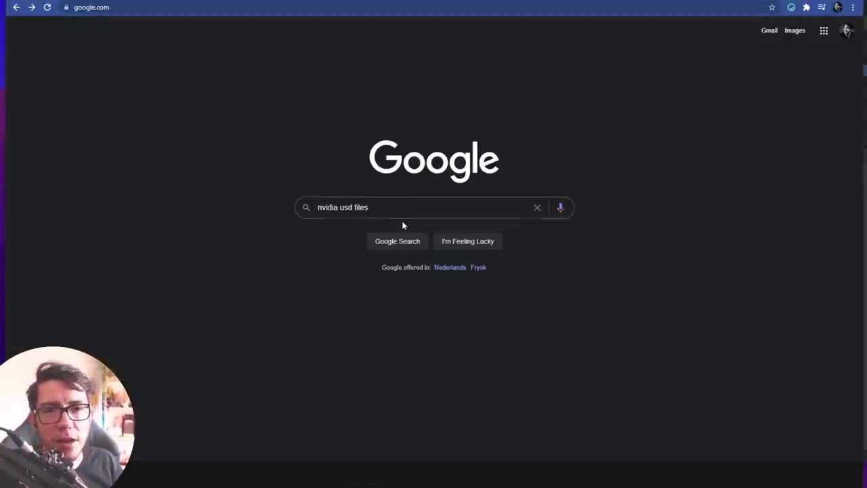
# Step: Search 'nvidia usd files', open NVIDIA Developer's USD page, and scroll to the Attic Sample
pyautogui.click(404, 244)
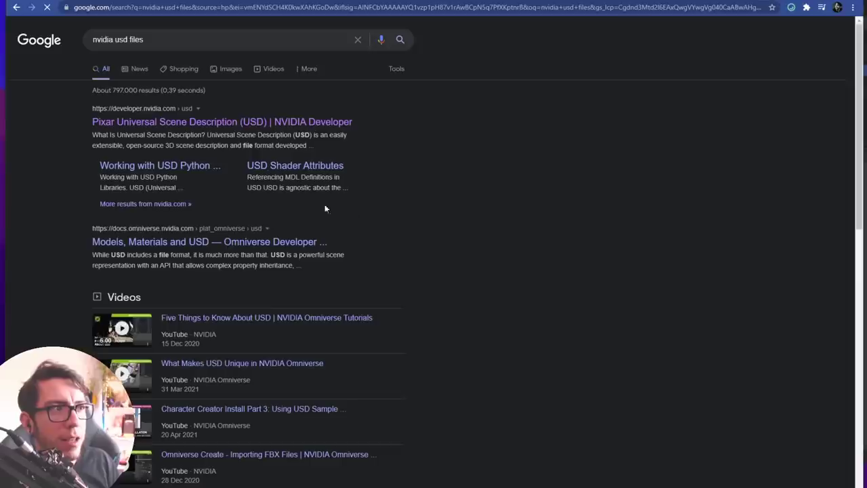
pyautogui.click(153, 124)
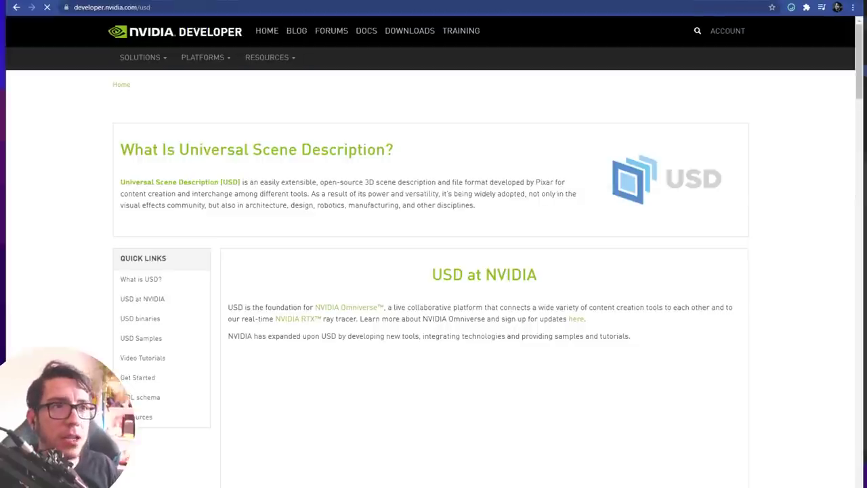
pyautogui.scroll(-1, 846, 167)
pyautogui.scroll(-8, 846, 166)
pyautogui.scroll(-6, 844, 230)
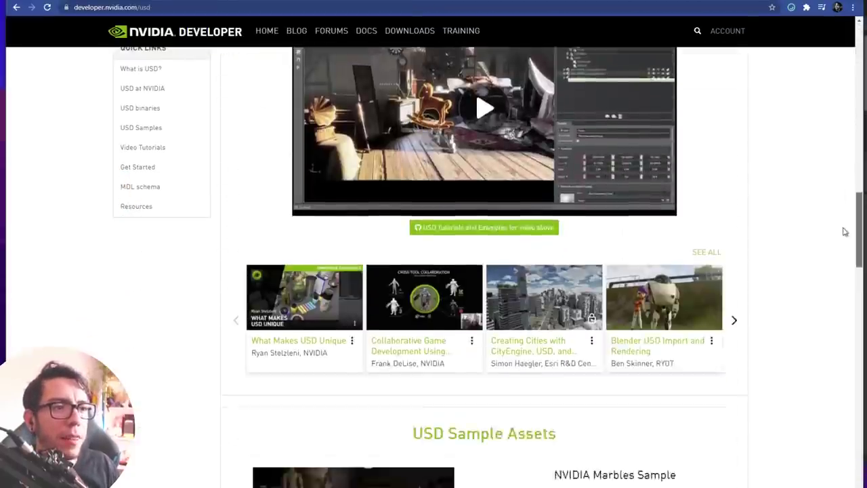
pyautogui.scroll(-3, 848, 265)
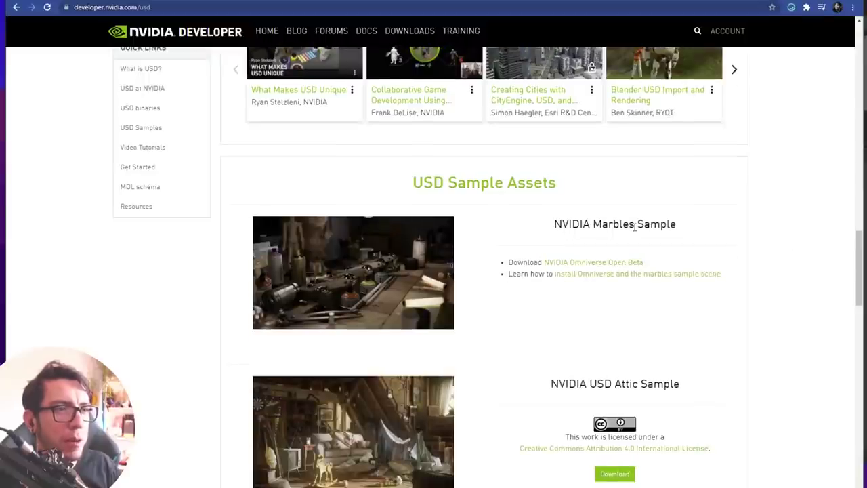
pyautogui.scroll(-3, 635, 227)
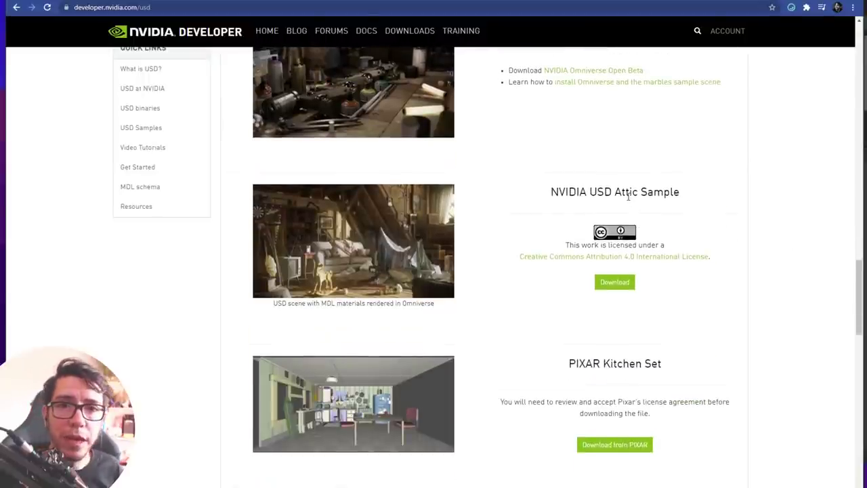
pyautogui.scroll(-2, 629, 197)
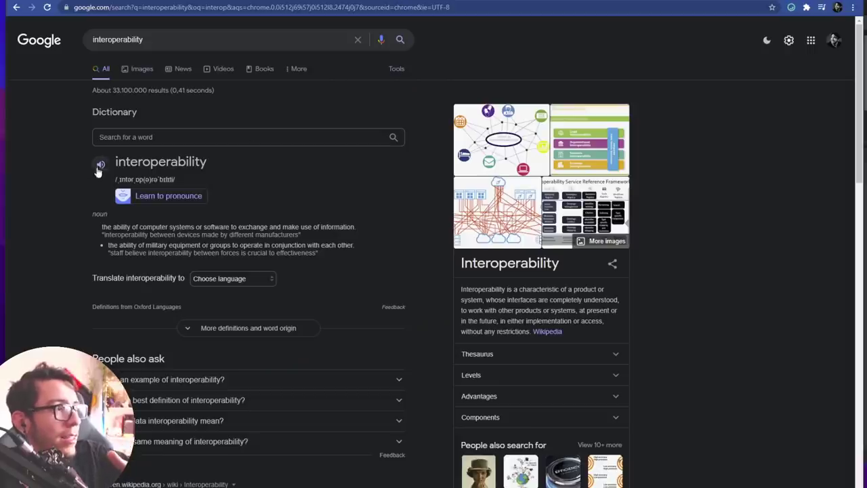
# Step: Play the pronunciation of 'interoperability' from Google's dictionary box
pyautogui.click(99, 165)
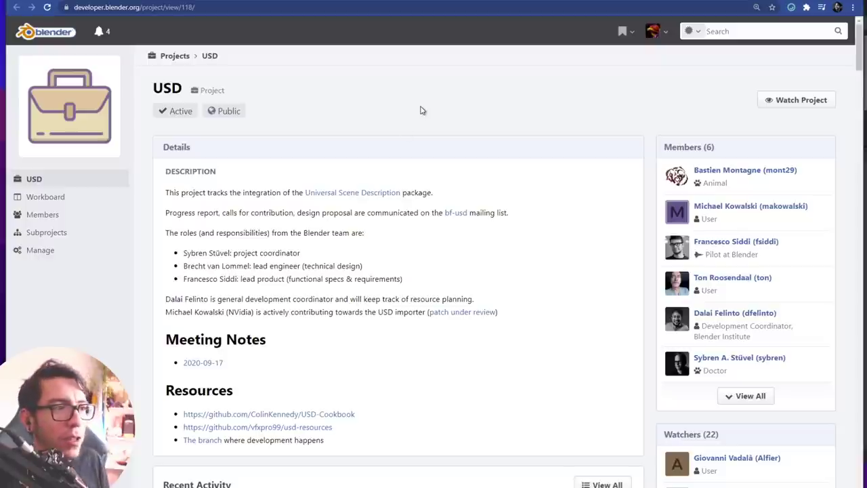
# Step: Highlight the NVIDIA contributor in the USD project's Members list, then clear the highlight
pyautogui.moveTo(164, 314); pyautogui.dragTo(224, 314)
pyautogui.click(223, 314)
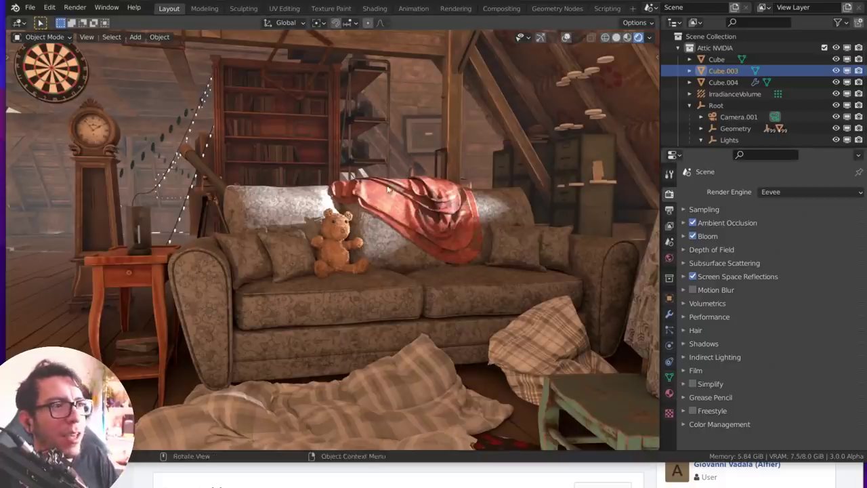
# Step: Switch to the scene camera view and start opening another file, discarding the attic scene changes
pyautogui.press('`')
pyautogui.click(314, 215)
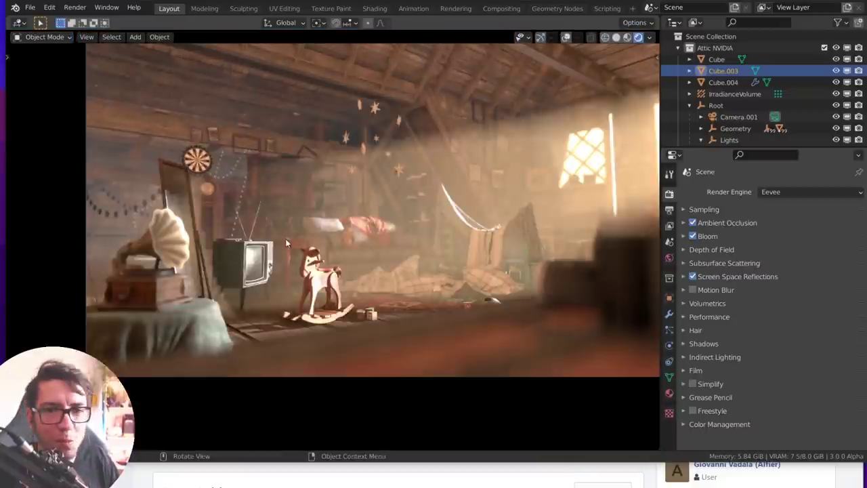
pyautogui.click(30, 7)
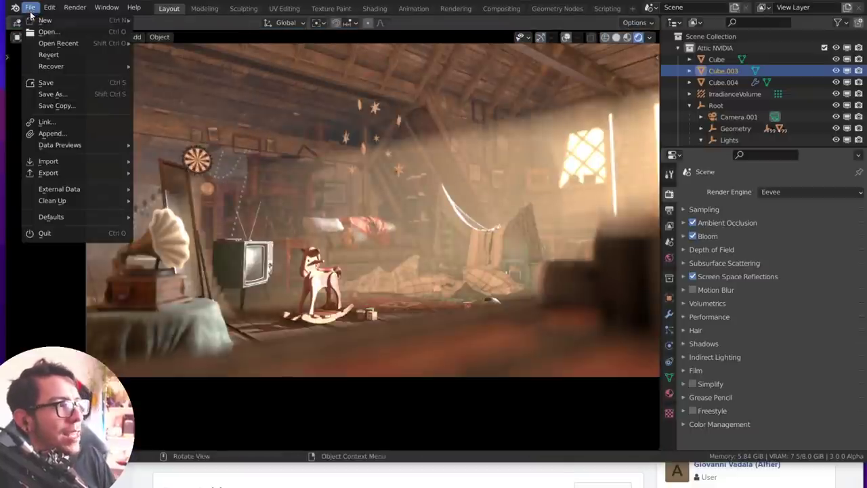
pyautogui.click(48, 32)
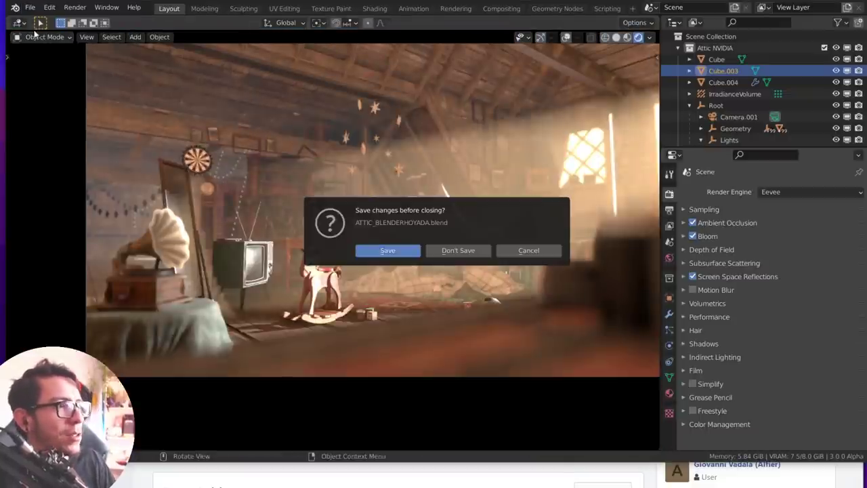
pyautogui.click(456, 251)
# Step: Open 03_01_B.lighting.blend from the openmovies caminandes_03_01_B folder
pyautogui.click(201, 296)
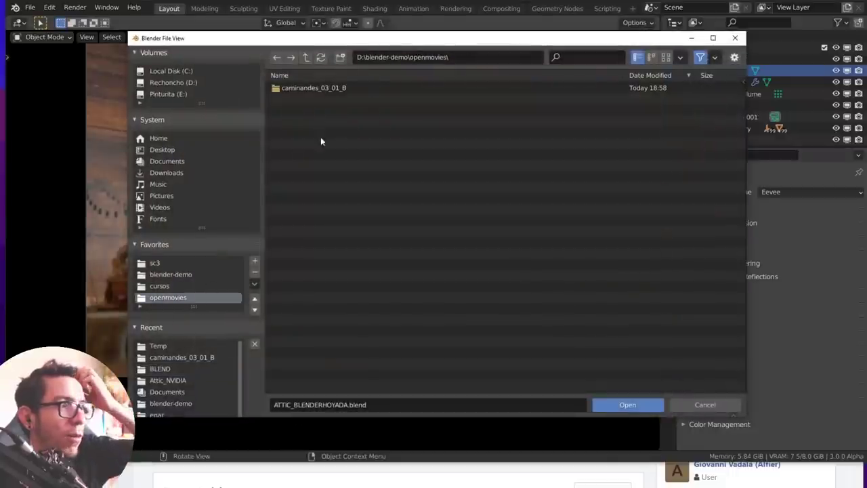
pyautogui.doubleClick(335, 90)
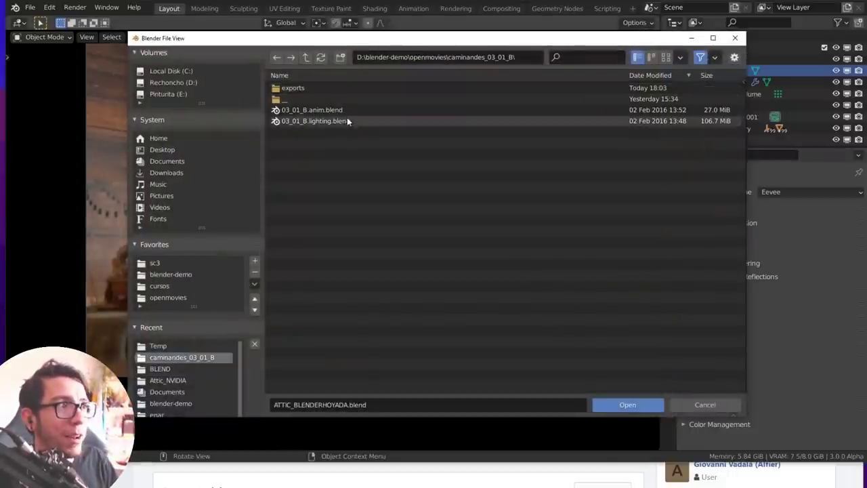
pyautogui.click(347, 120)
pyautogui.click(383, 139)
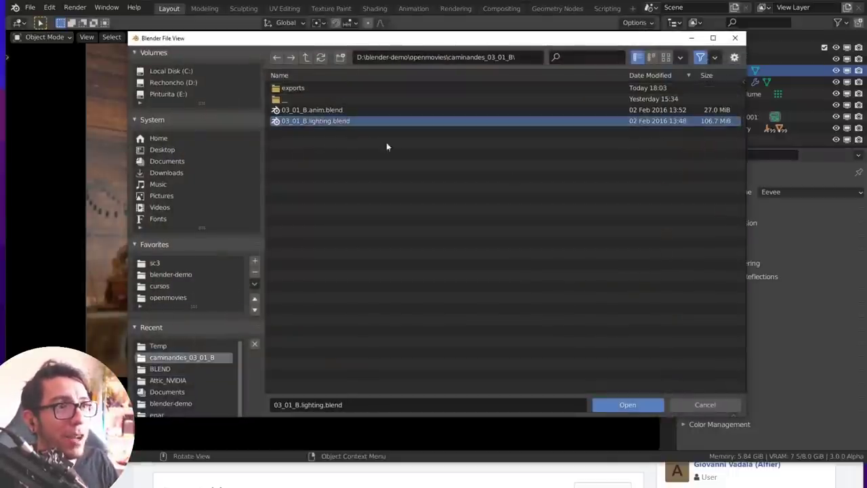
pyautogui.click(664, 121)
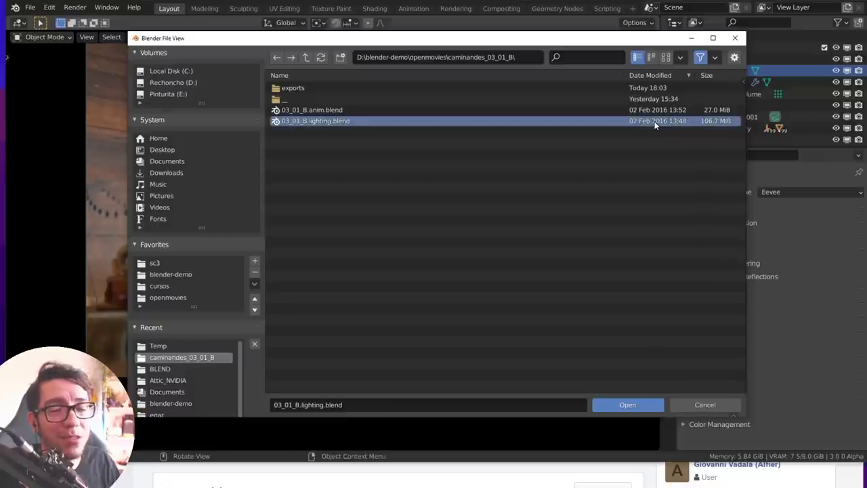
pyautogui.doubleClick(663, 120)
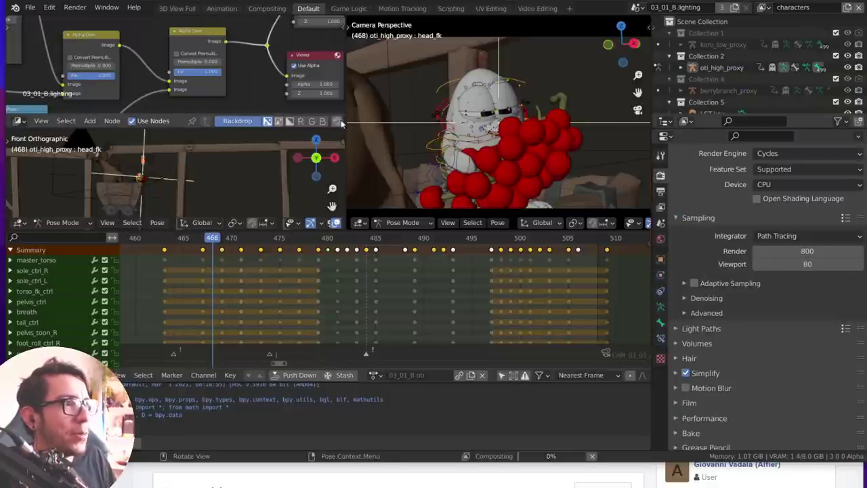
# Step: Merge the node editor into the front view and play the animation around frames 456–471
pyautogui.moveTo(341, 132); pyautogui.dragTo(341, 68)
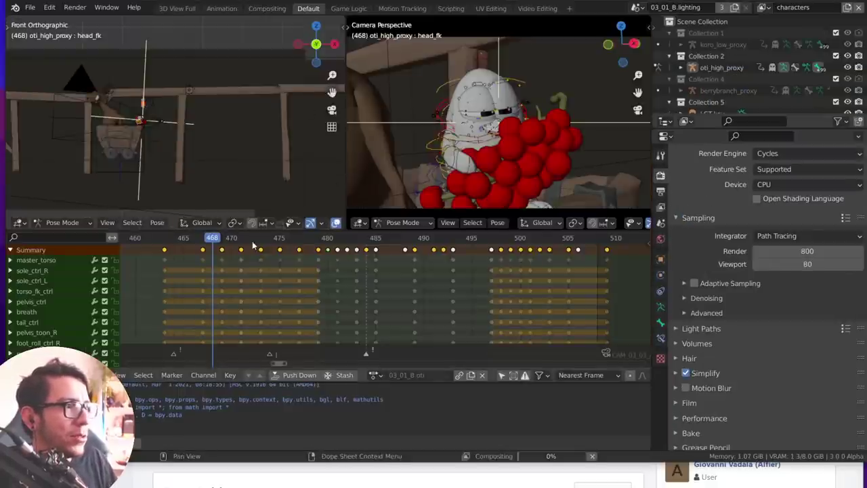
pyautogui.scroll(-2, 248, 242)
pyautogui.moveTo(248, 242); pyautogui.dragTo(197, 240)
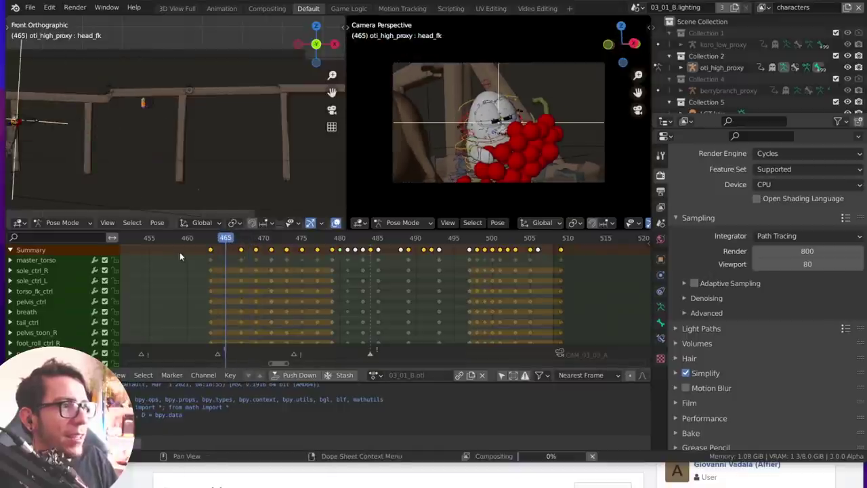
pyautogui.press('space')
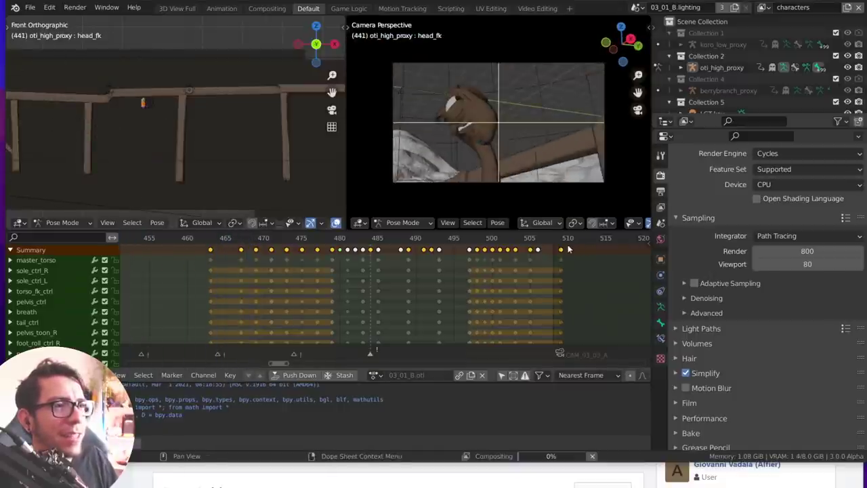
pyautogui.click(158, 237)
pyautogui.moveTo(160, 240)
pyautogui.mouseDown()
pyautogui.moveTo(500, 260)
pyautogui.moveTo(393, 261)
pyautogui.mouseUp()
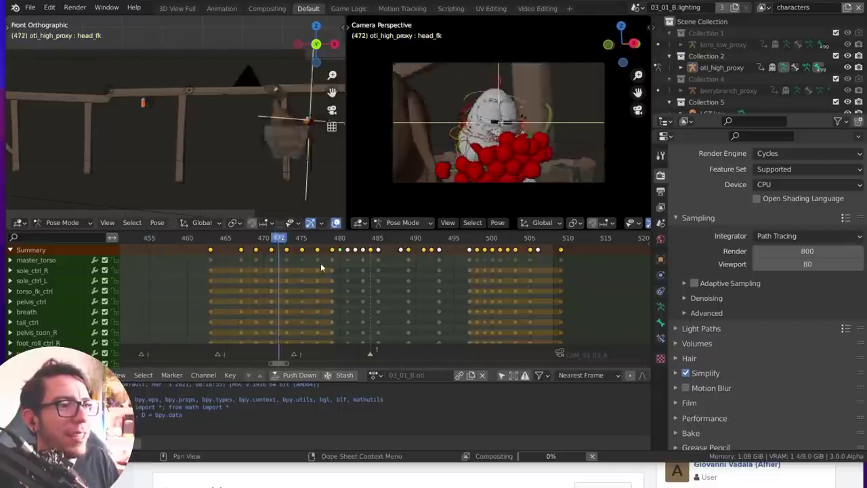
pyautogui.click(592, 456)
pyautogui.click(271, 238)
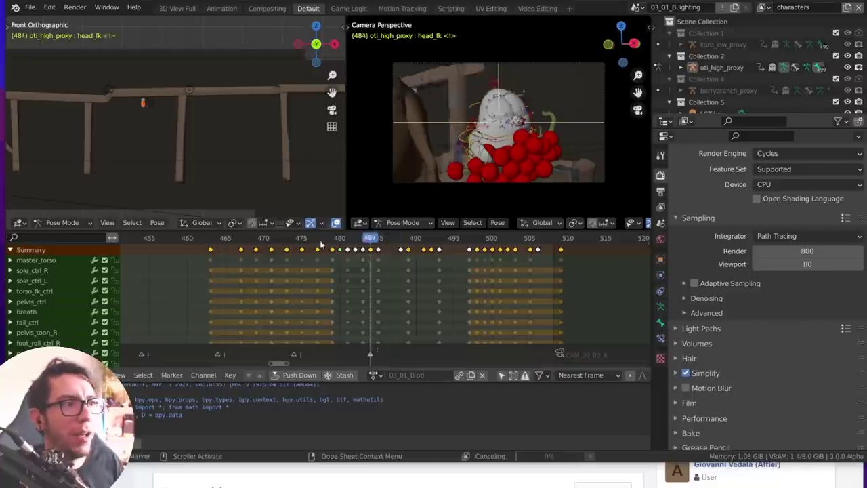
# Step: Export the scene as USD to 03_01_B.lighting.usdc using Viewport settings
pyautogui.click(31, 8)
pyautogui.moveTo(49, 173)
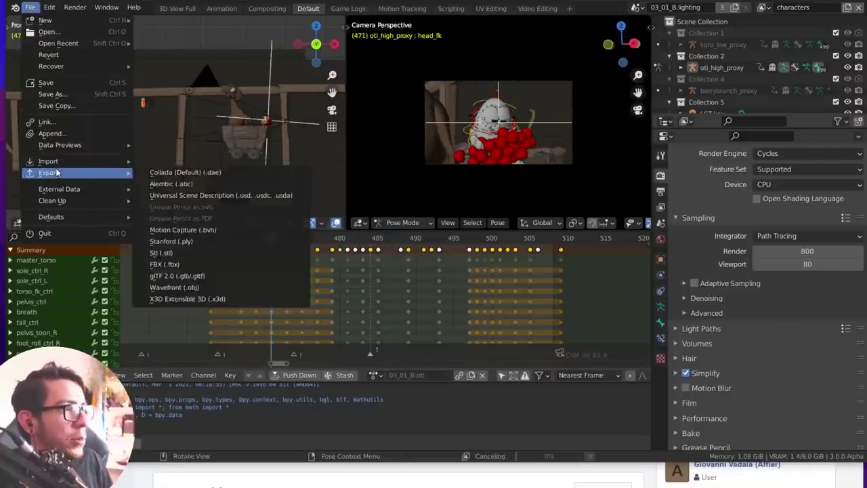
pyautogui.click(178, 197)
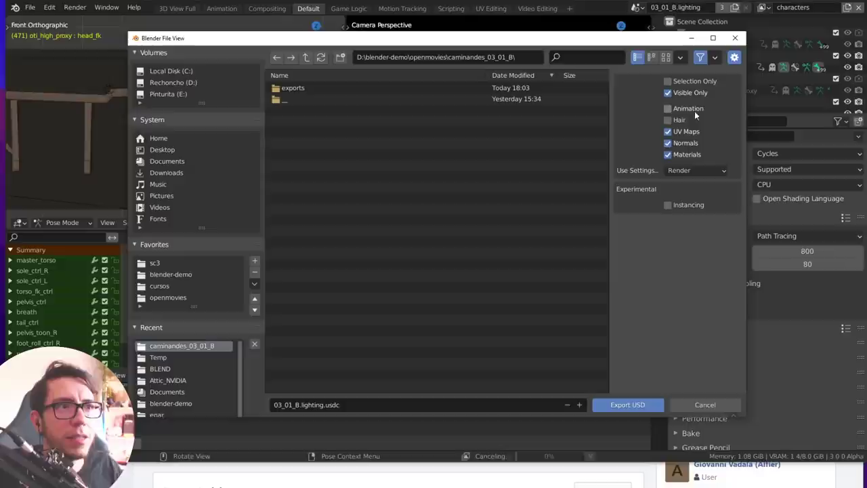
pyautogui.click(695, 170)
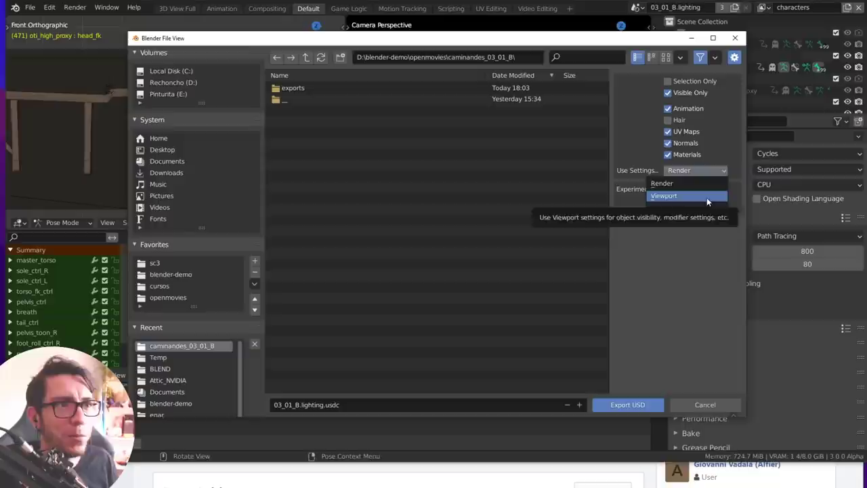
pyautogui.click(707, 198)
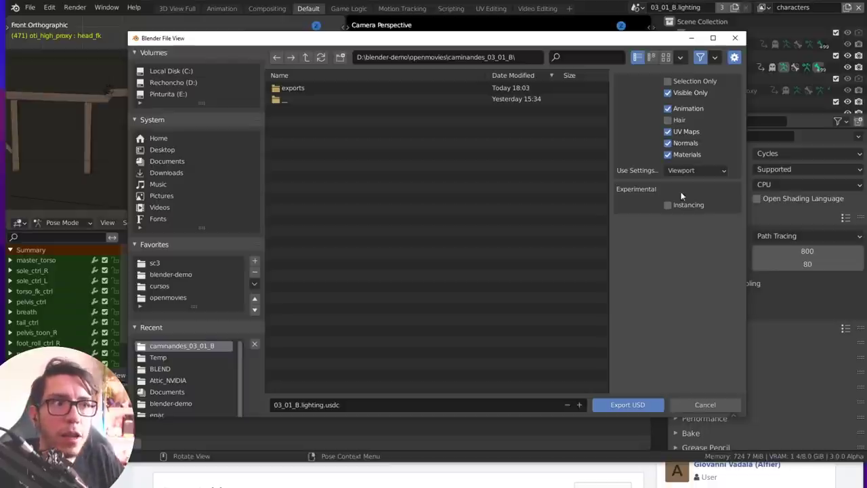
pyautogui.click(647, 404)
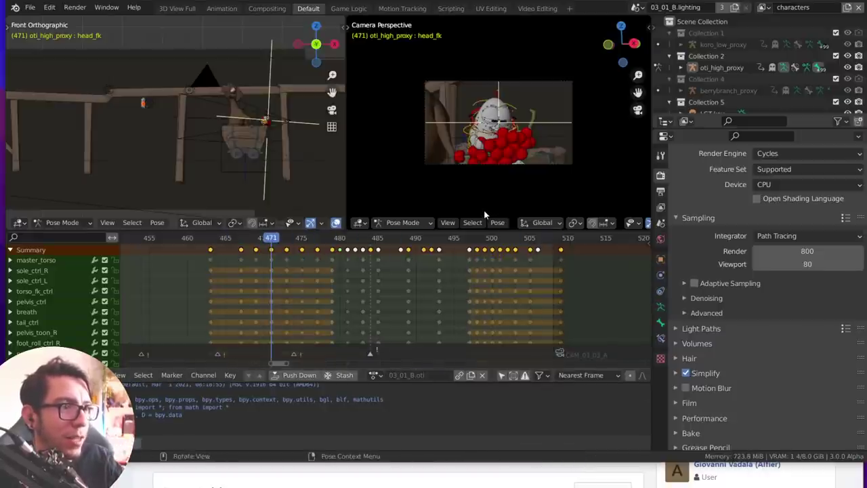
# Step: Start a new General file, discarding changes to the lighting file
pyautogui.hotkey('ctrl', 'n')
pyautogui.click(395, 97)
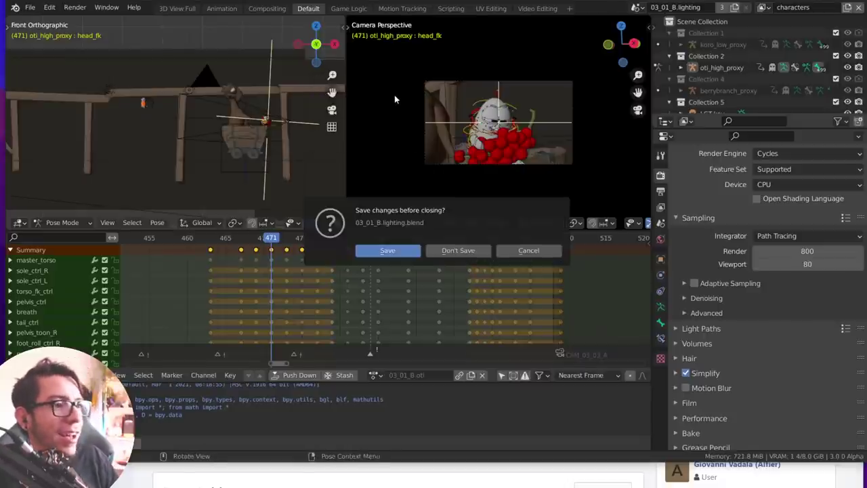
pyautogui.press('Return')
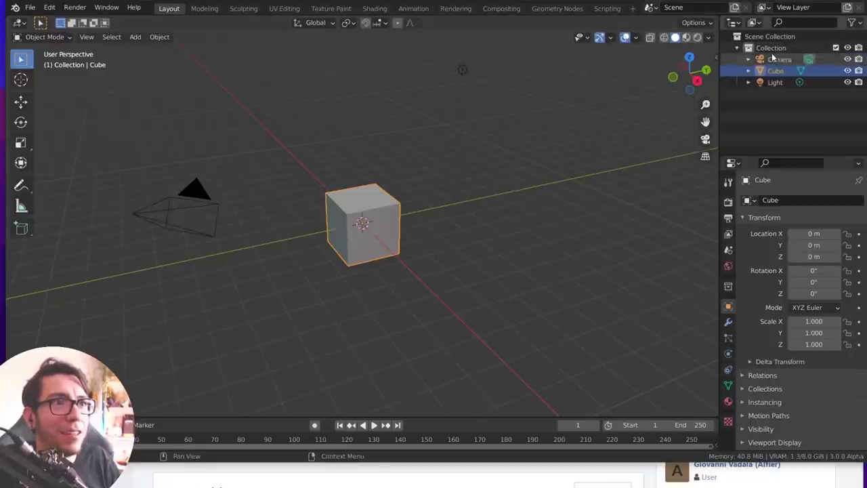
# Step: Delete the default cube, camera and light, and make Scene Collection active
pyautogui.press('a')
pyautogui.press('x')
pyautogui.click(430, 198)
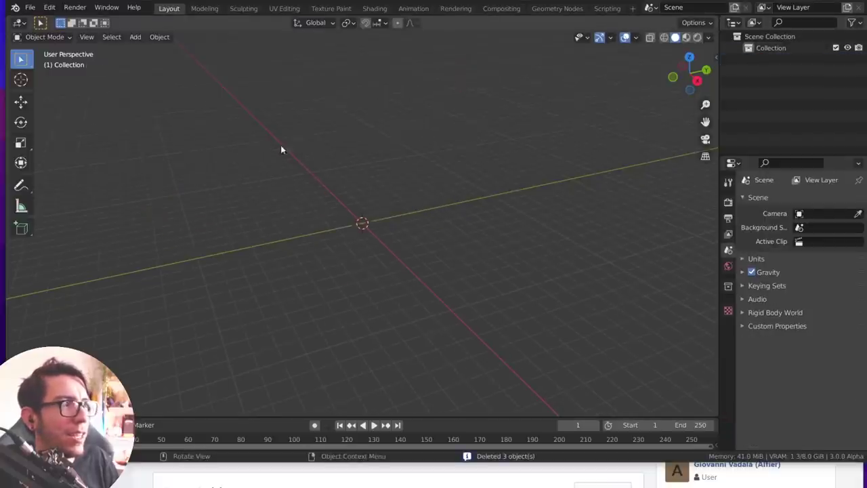
pyautogui.click(758, 36)
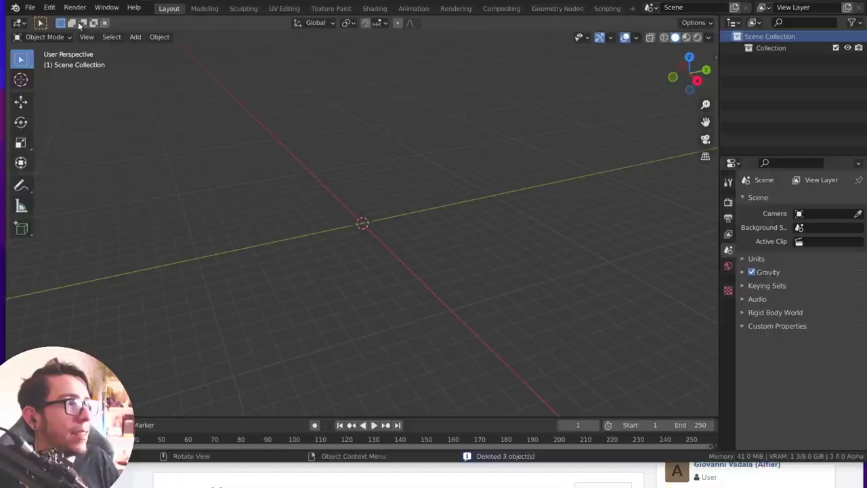
pyautogui.click(30, 7)
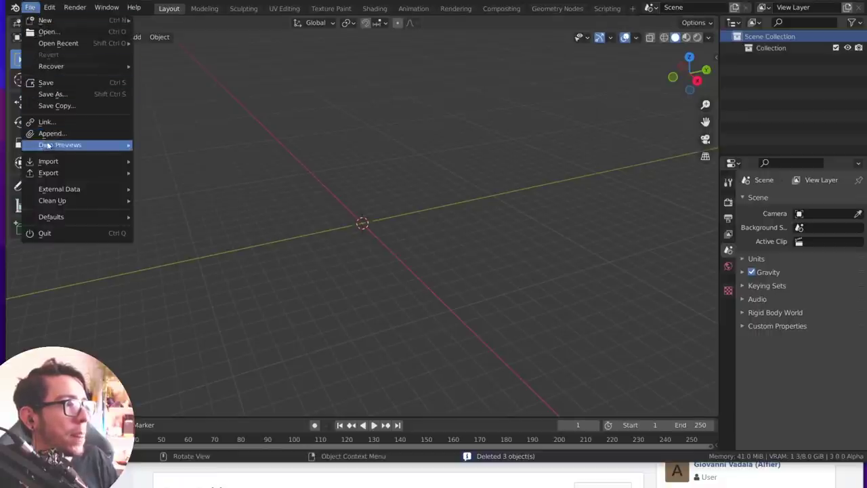
# Step: Import openmovies/caminandes_03_01_B/03_01_B.lighting.usdc with Create Collection enabled
pyautogui.click(210, 183)
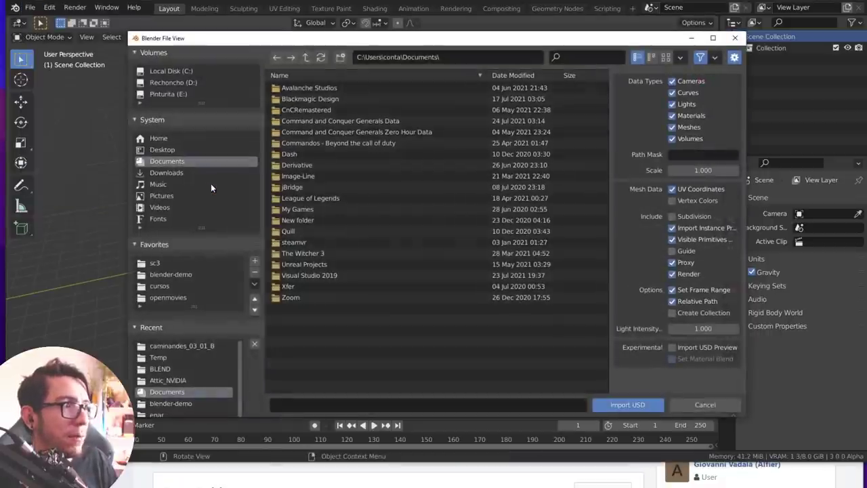
pyautogui.click(183, 274)
pyautogui.click(185, 297)
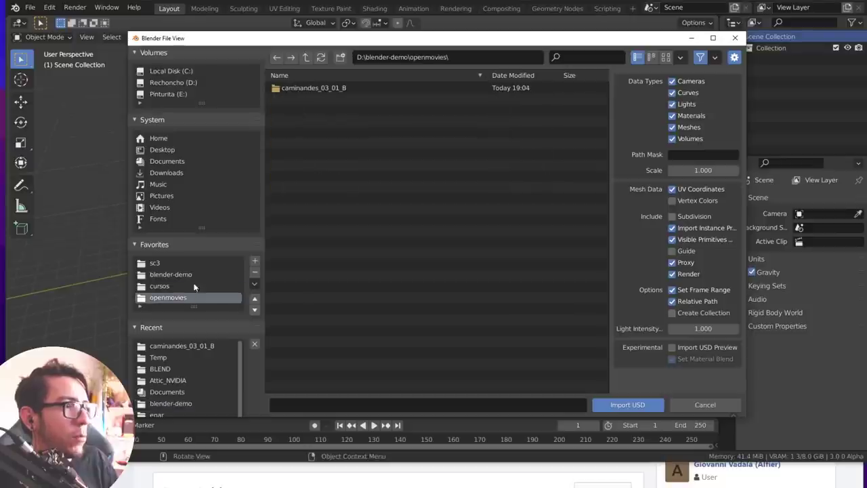
pyautogui.click(315, 87)
pyautogui.click(304, 110)
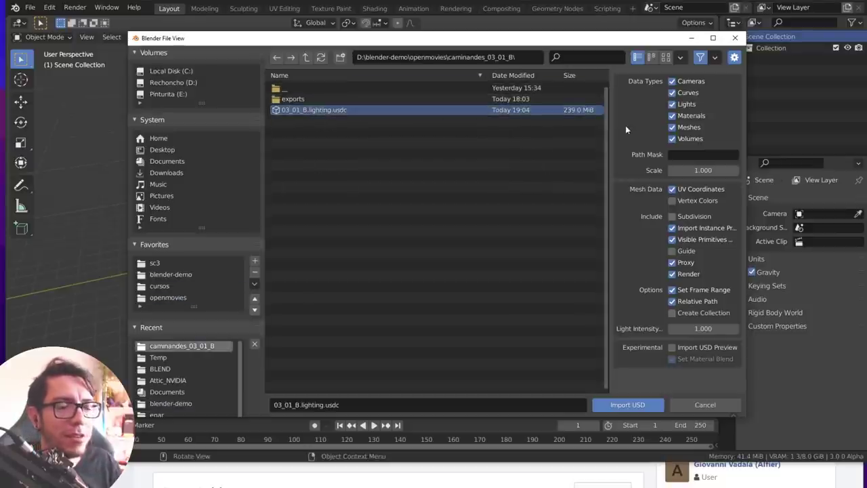
pyautogui.moveTo(604, 197)
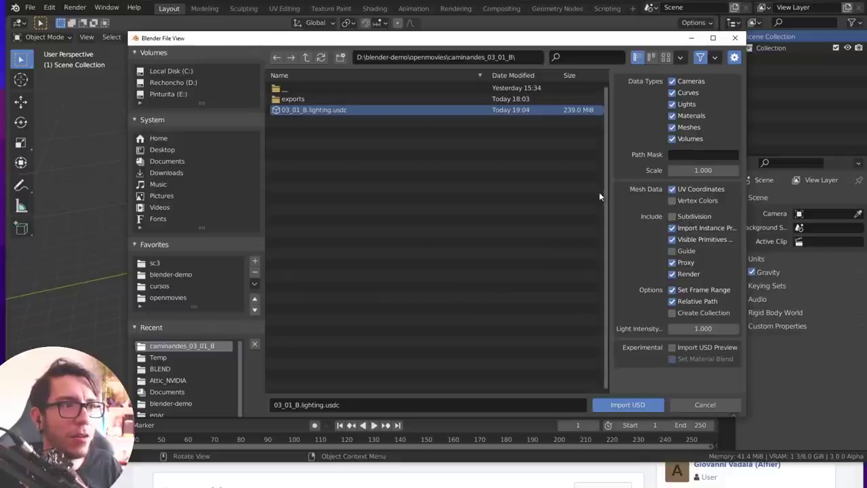
pyautogui.moveTo(612, 193); pyautogui.dragTo(563, 194)
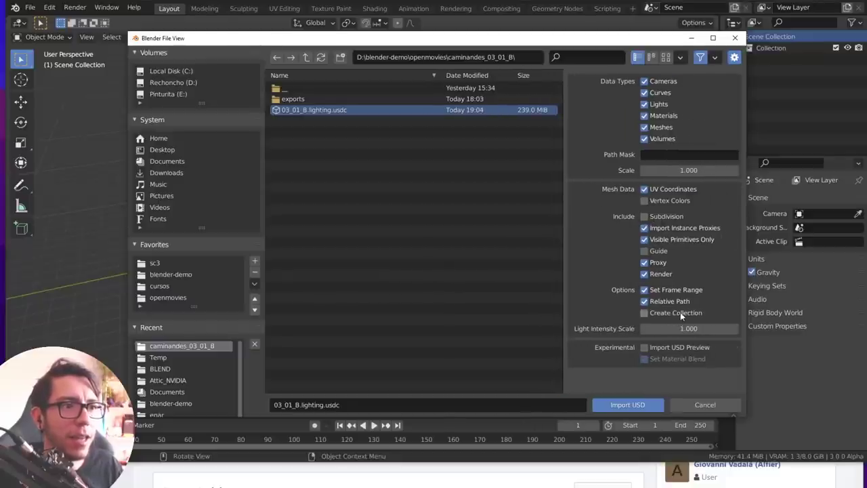
pyautogui.click(673, 216)
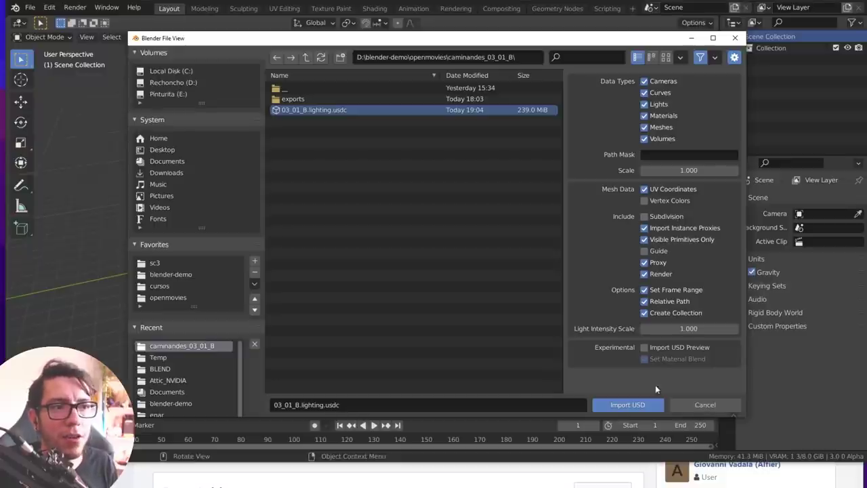
pyautogui.click(628, 404)
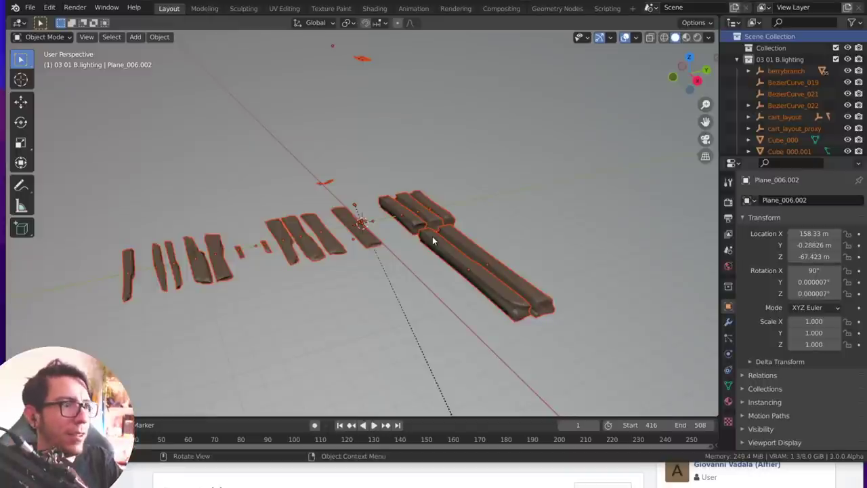
# Step: Select and delete the long Plane_024 strip covering the terrain
pyautogui.scroll(-5, 449, 228)
pyautogui.scroll(-2, 404, 273)
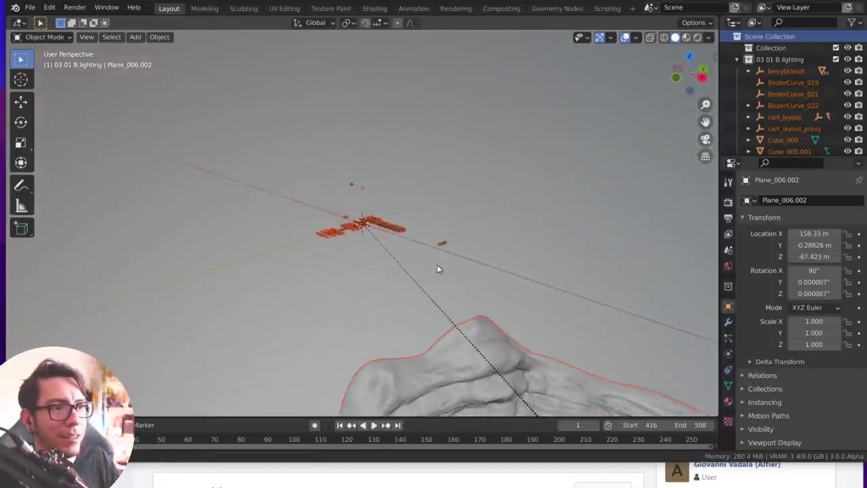
pyautogui.moveTo(437, 269)
pyautogui.mouseDown(button='middle')
pyautogui.moveTo(390, 205)
pyautogui.moveTo(536, 312)
pyautogui.moveTo(395, 199)
pyautogui.moveTo(345, 180)
pyautogui.moveTo(428, 238)
pyautogui.mouseUp(button='middle')
pyautogui.click(428, 224)
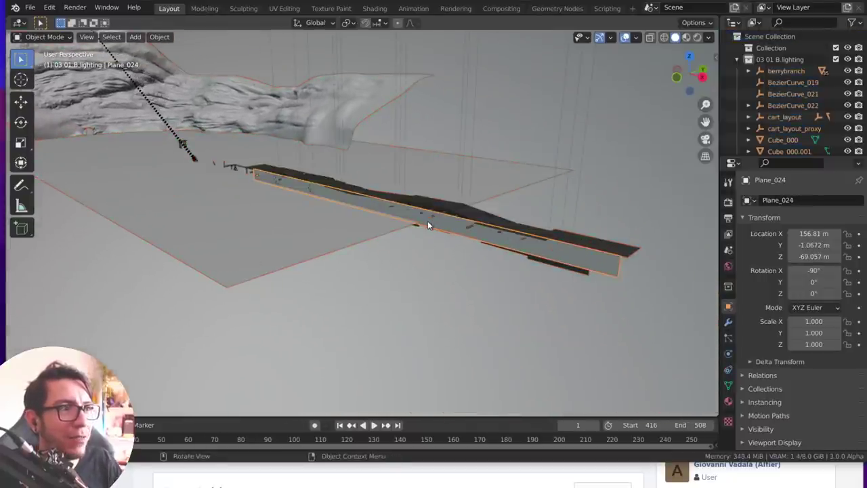
pyautogui.moveTo(430, 219); pyautogui.dragTo(424, 212, button='middle')
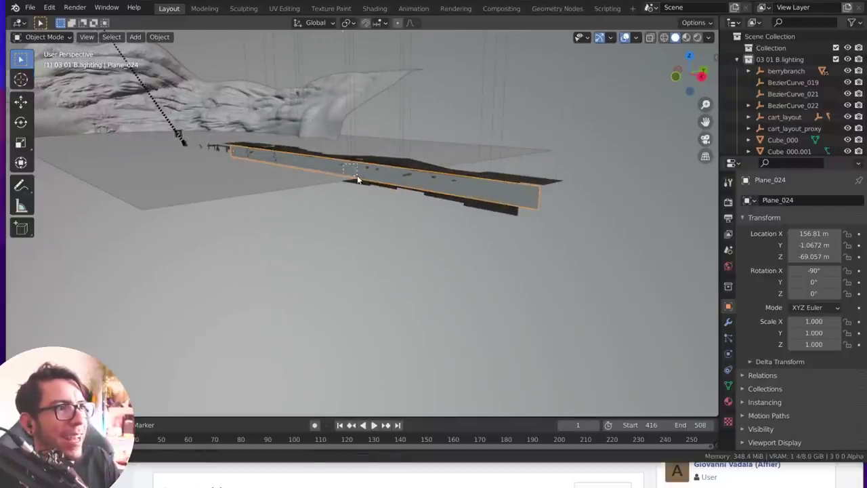
pyautogui.moveTo(339, 168)
pyautogui.mouseDown(button='middle')
pyautogui.moveTo(371, 171)
pyautogui.moveTo(420, 231)
pyautogui.moveTo(348, 220)
pyautogui.mouseUp(button='middle')
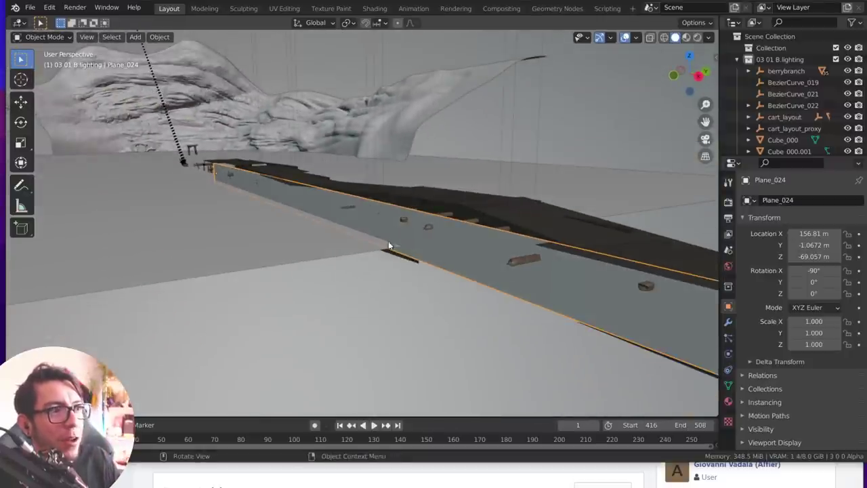
pyautogui.press('Delete')
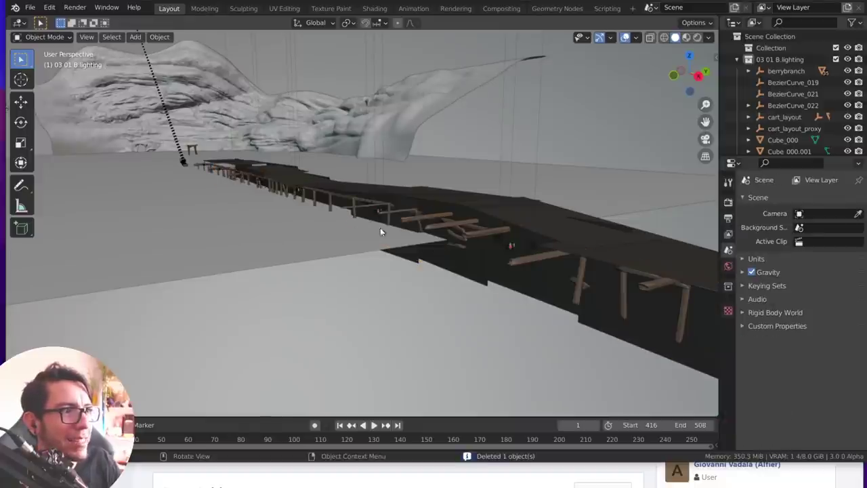
# Step: Delete the four flat planes along the walkway, including Plane_008.001, revealing the bridge
pyautogui.click(412, 251)
pyautogui.moveTo(412, 251); pyautogui.dragTo(515, 265, button='middle')
pyautogui.keyDown('shift'); pyautogui.click(515, 265); pyautogui.keyUp('shift')
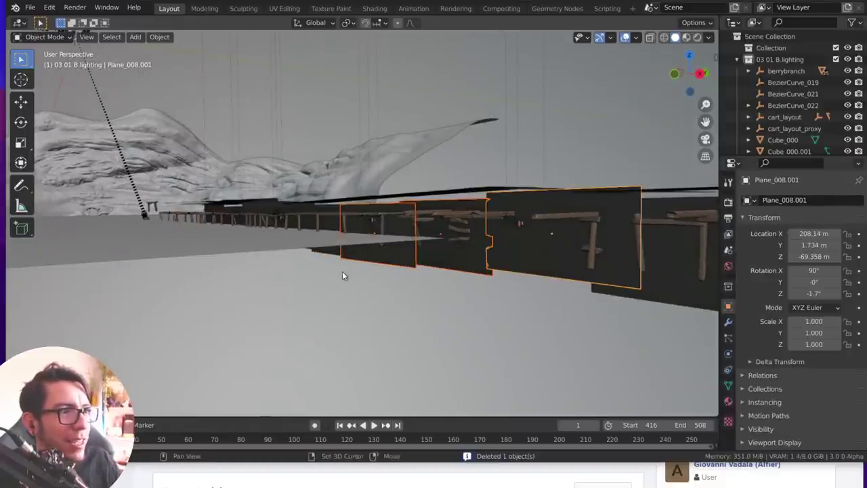
pyautogui.press('Delete')
pyautogui.moveTo(335, 253)
pyautogui.mouseDown(button='middle')
pyautogui.moveTo(354, 268)
pyautogui.moveTo(387, 382)
pyautogui.mouseUp(button='middle')
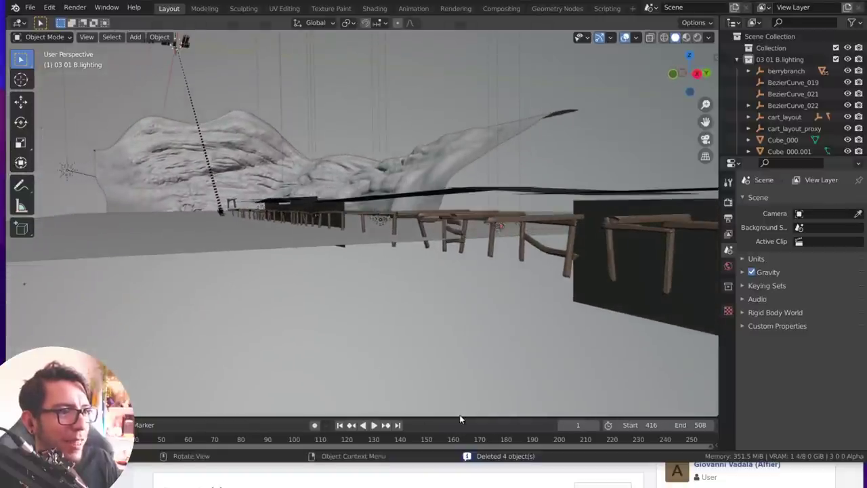
pyautogui.moveTo(459, 419); pyautogui.dragTo(458, 381)
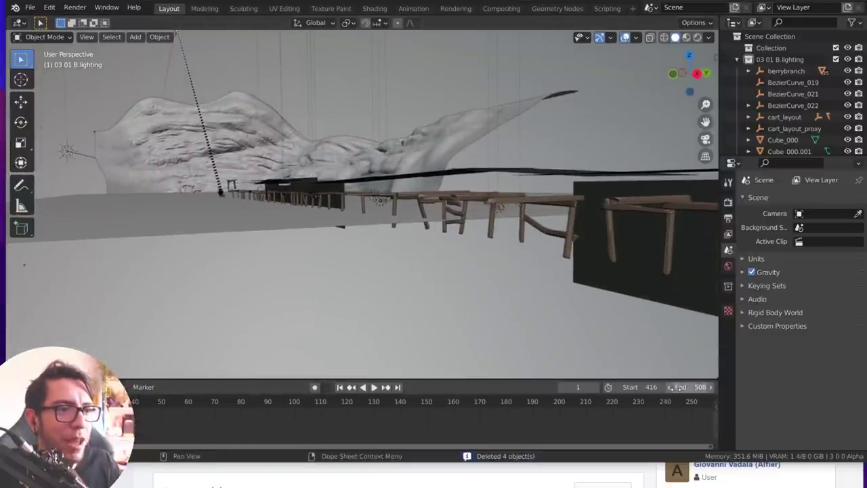
# Step: Play the imported animation over frames 416–508 and stop at frame 487
pyautogui.press('Home')
pyautogui.press('space')
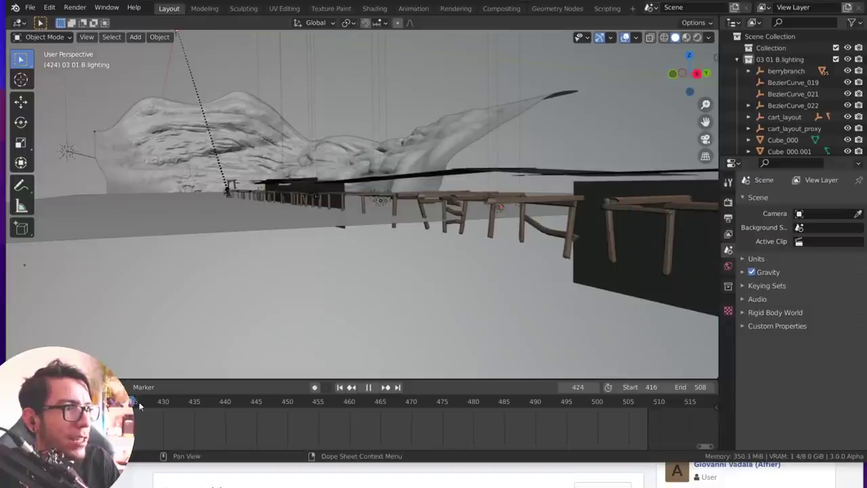
pyautogui.moveTo(493, 410); pyautogui.dragTo(474, 407)
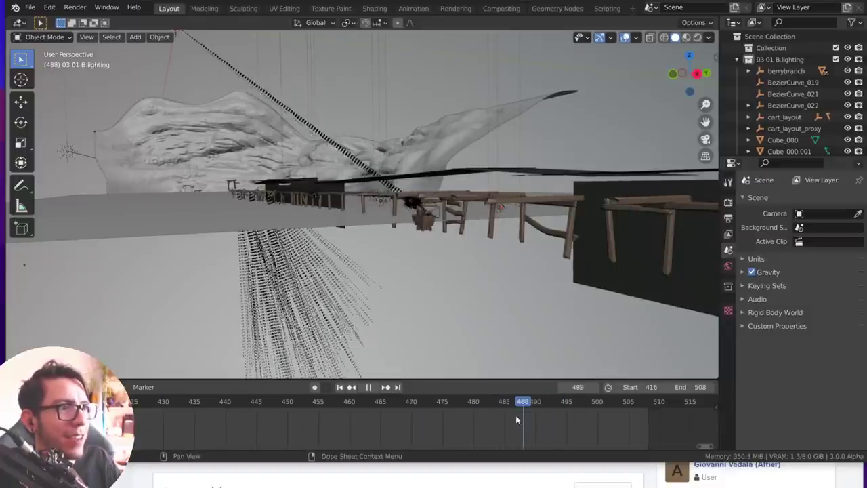
pyautogui.moveTo(474, 407); pyautogui.dragTo(516, 412)
pyautogui.press('space')
# Step: Hide the dashed relationship lines via Viewport Overlays while viewing the bridge and cart
pyautogui.moveTo(460, 250); pyautogui.dragTo(441, 256, button='middle')
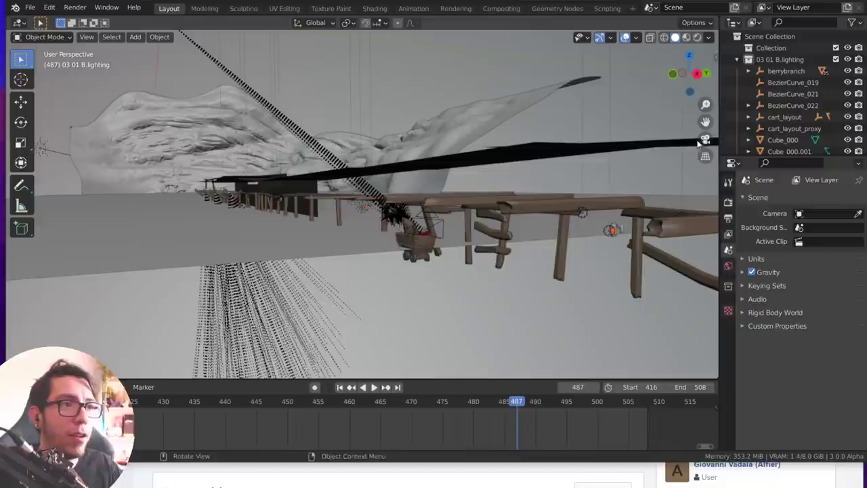
pyautogui.click(637, 37)
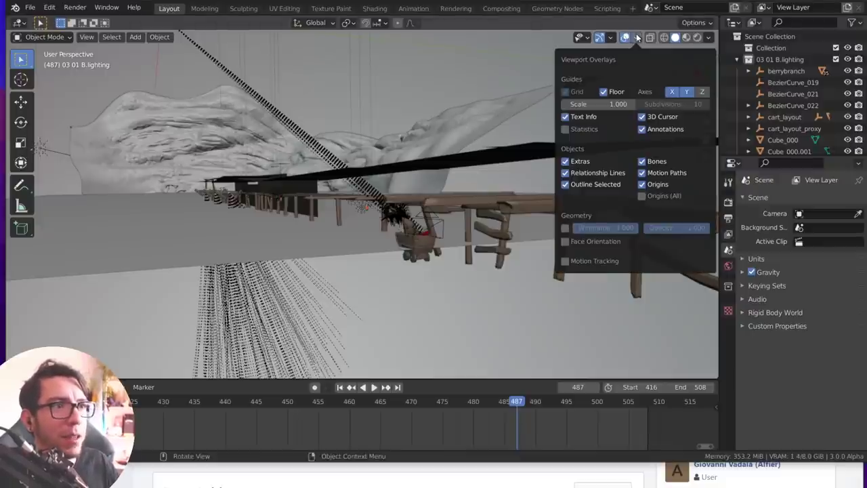
pyautogui.click(616, 175)
pyautogui.moveTo(515, 237); pyautogui.dragTo(371, 314, button='middle')
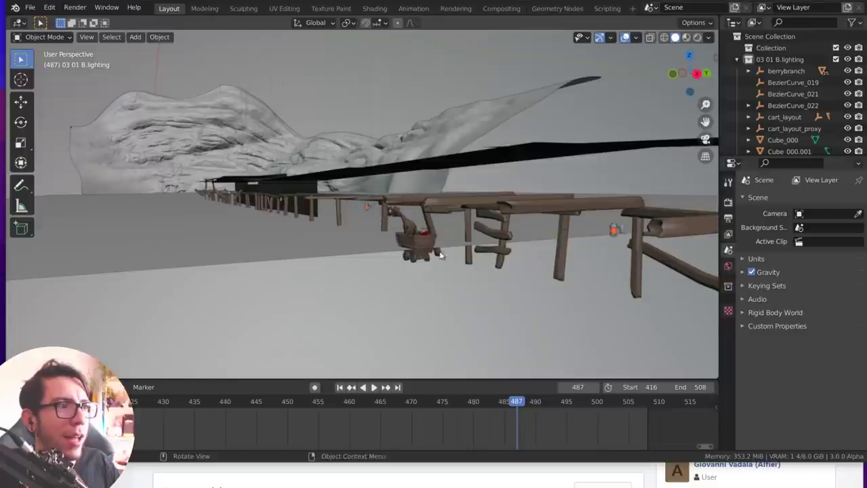
# Step: Play the shot through the 3_01_B camera and pause around frame 446
pyautogui.press('KP_0')
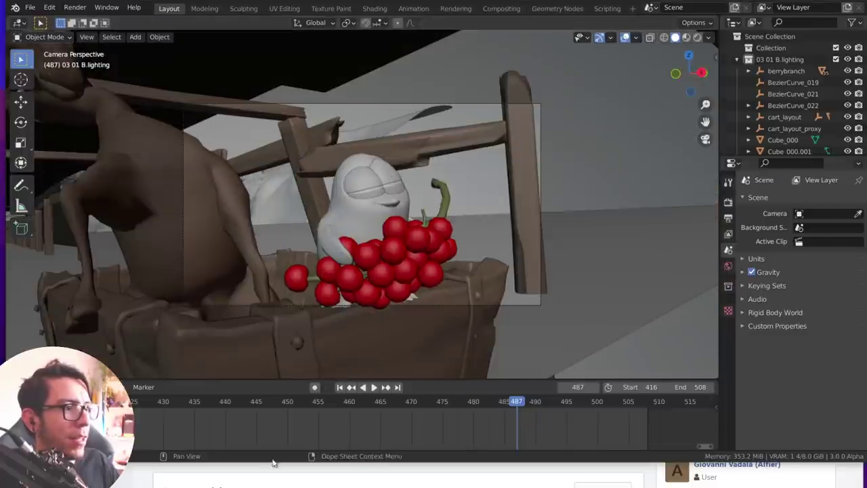
pyautogui.click(168, 404)
pyautogui.press('space')
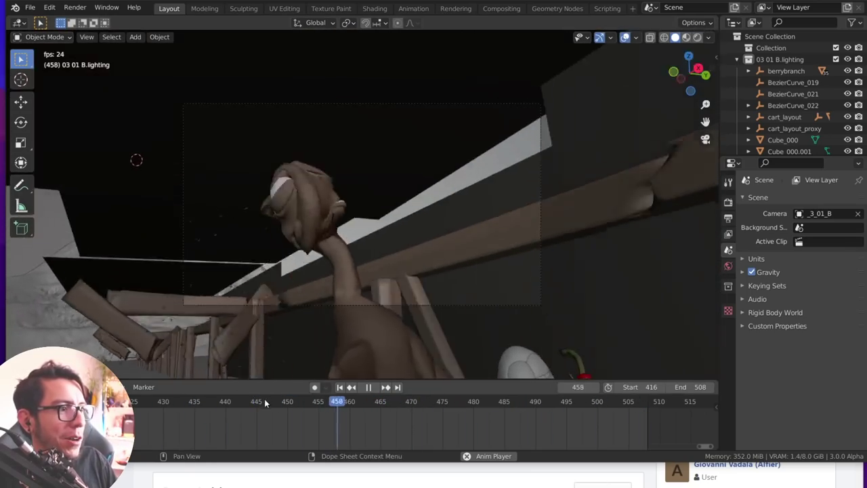
pyautogui.moveTo(251, 401)
pyautogui.mouseDown()
pyautogui.moveTo(298, 407)
pyautogui.moveTo(262, 406)
pyautogui.mouseUp()
pyautogui.press('space')
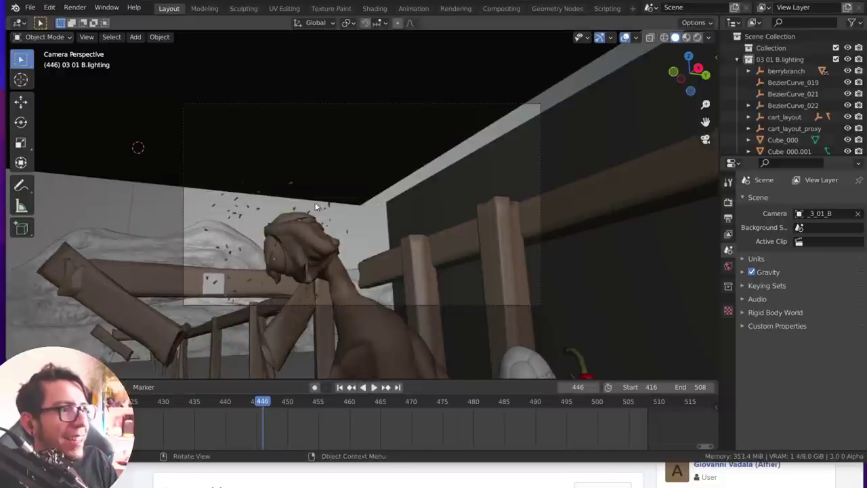
# Step: Select Koro's koro_mesh_body mesh and widen the Properties area
pyautogui.click(326, 211)
pyautogui.click(292, 243)
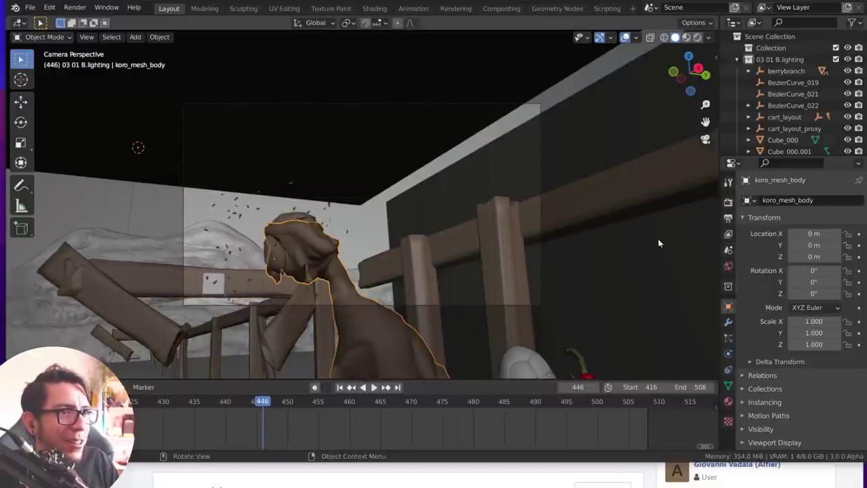
pyautogui.moveTo(719, 245); pyautogui.dragTo(639, 312)
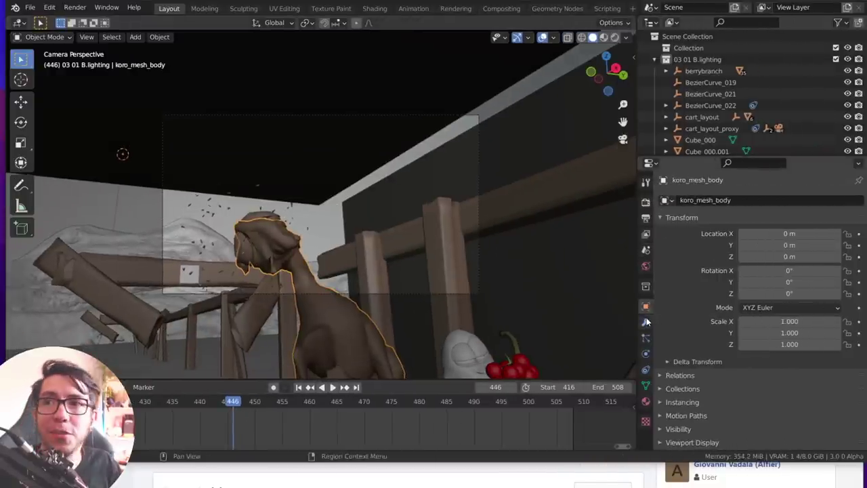
# Step: Show the MeshSequenceCache modifier reading 03_01_B.lighting.usdc and play the cache to frame 429
pyautogui.click(646, 322)
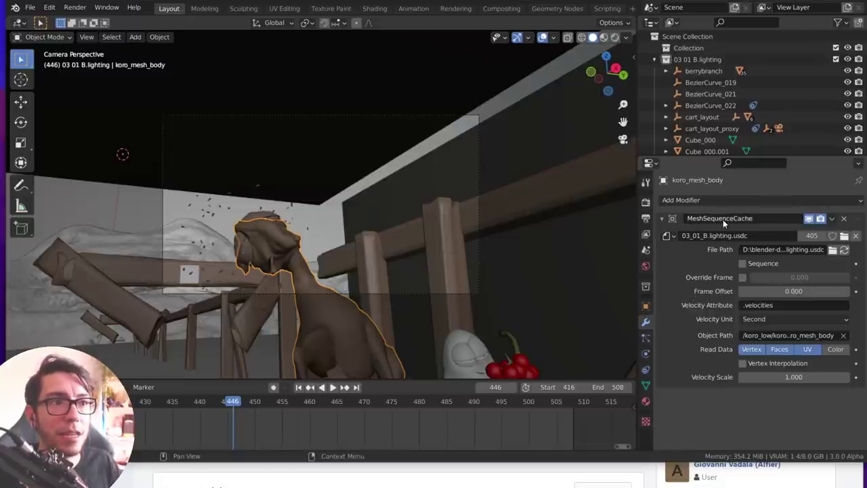
pyautogui.press('space')
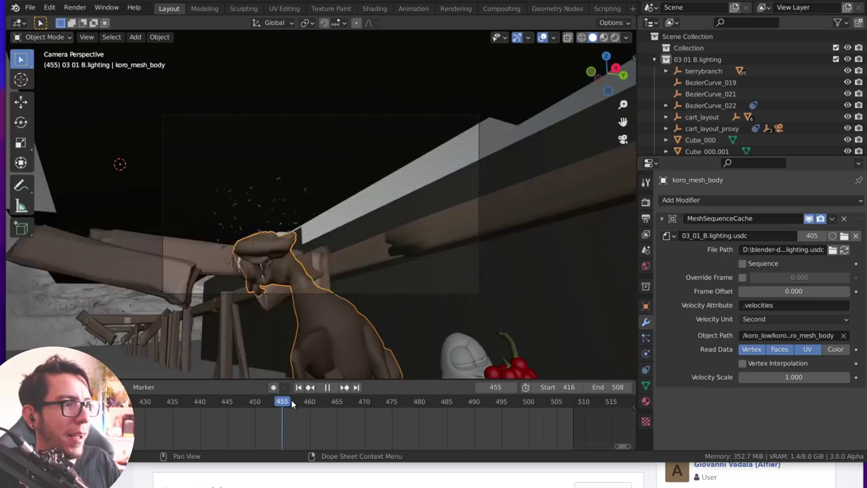
pyautogui.moveTo(339, 401)
pyautogui.mouseDown()
pyautogui.moveTo(521, 403)
pyautogui.moveTo(140, 401)
pyautogui.mouseUp()
pyautogui.press('space')
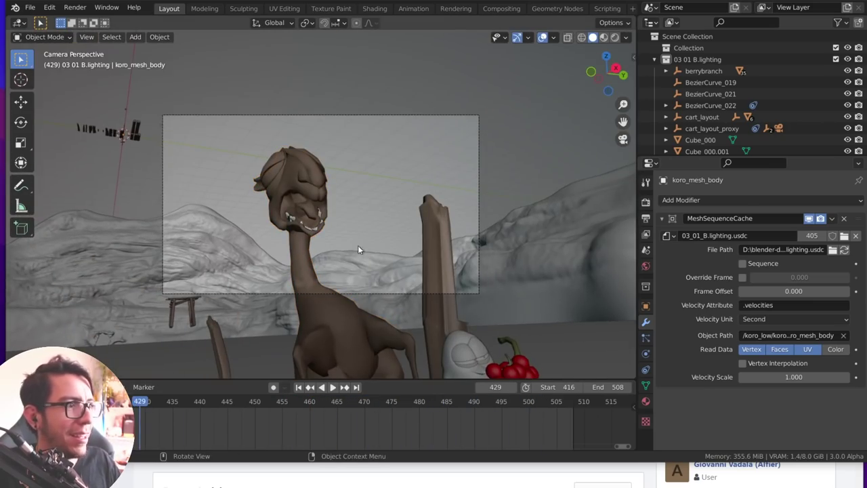